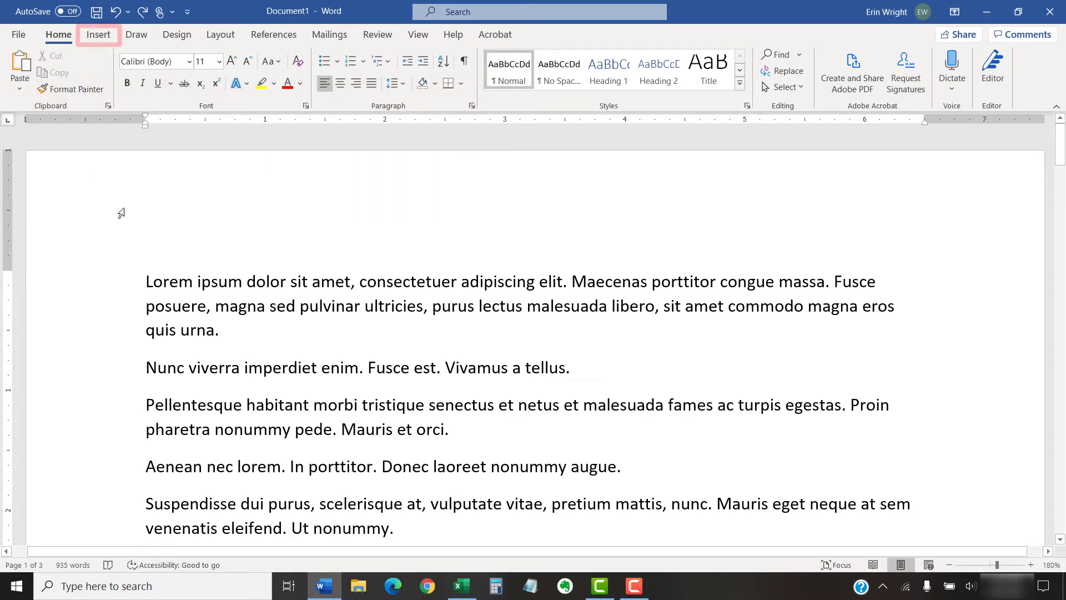
Step: Insert a Blank header with the text 'Report Title', then return the cursor to its start
left_click(99, 37)
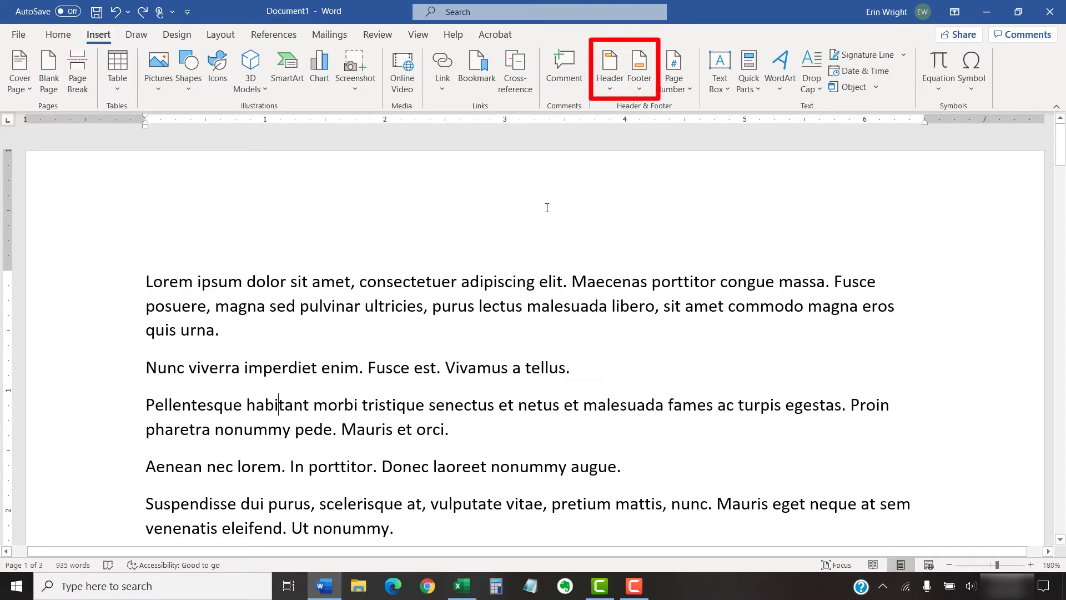
left_click(607, 83)
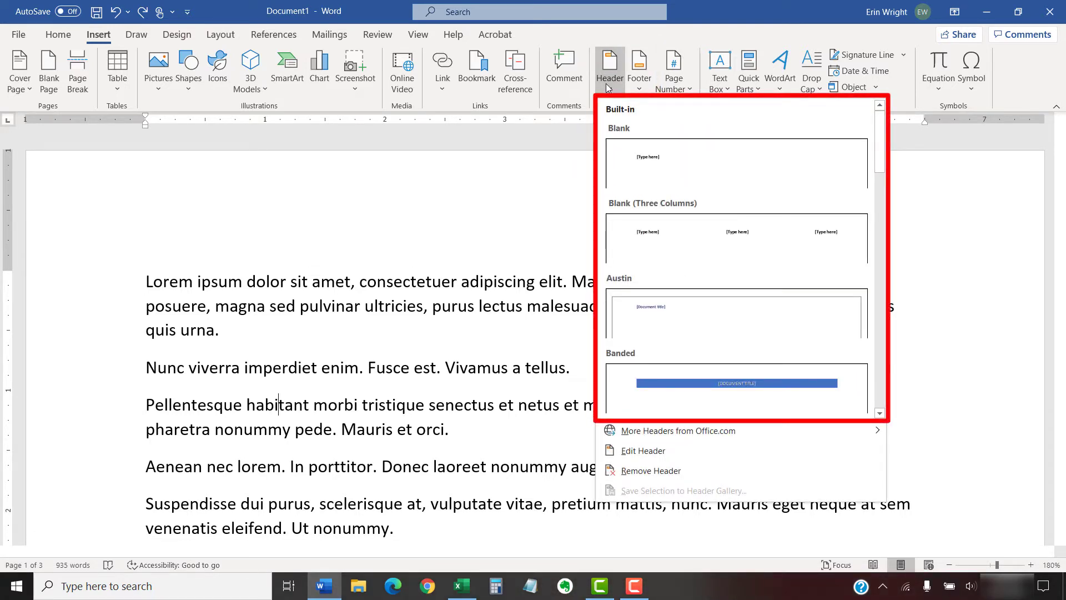
left_click(607, 83)
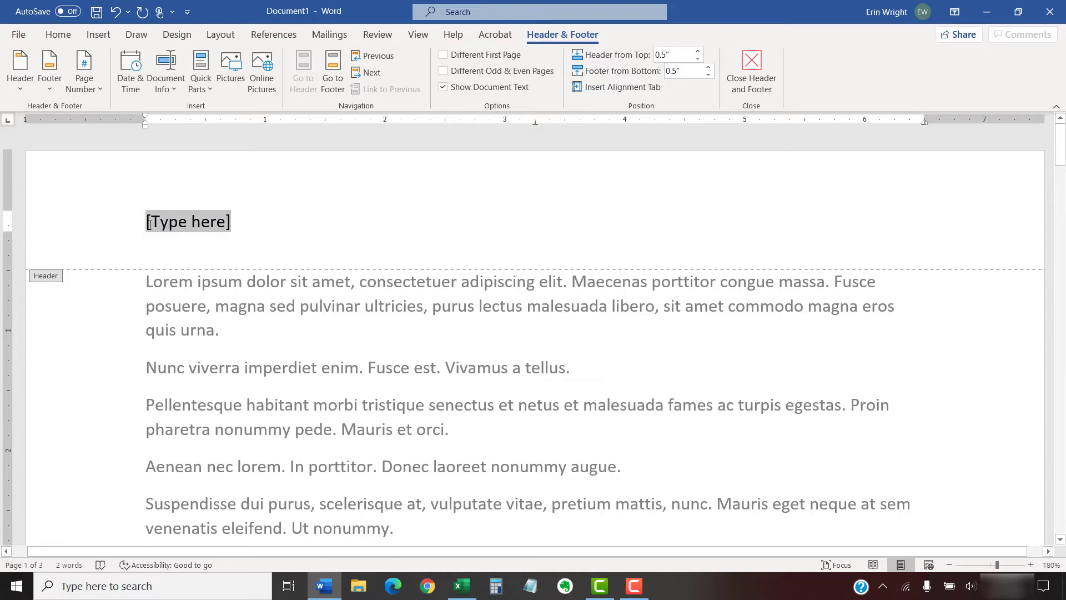
type("Report ")
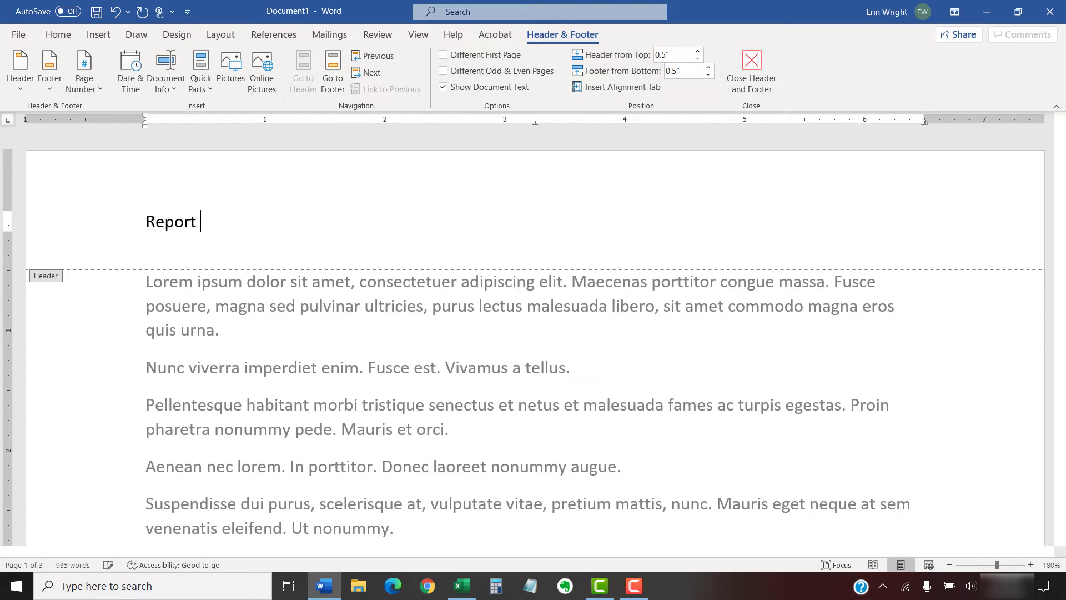
type("Title")
key("Home")
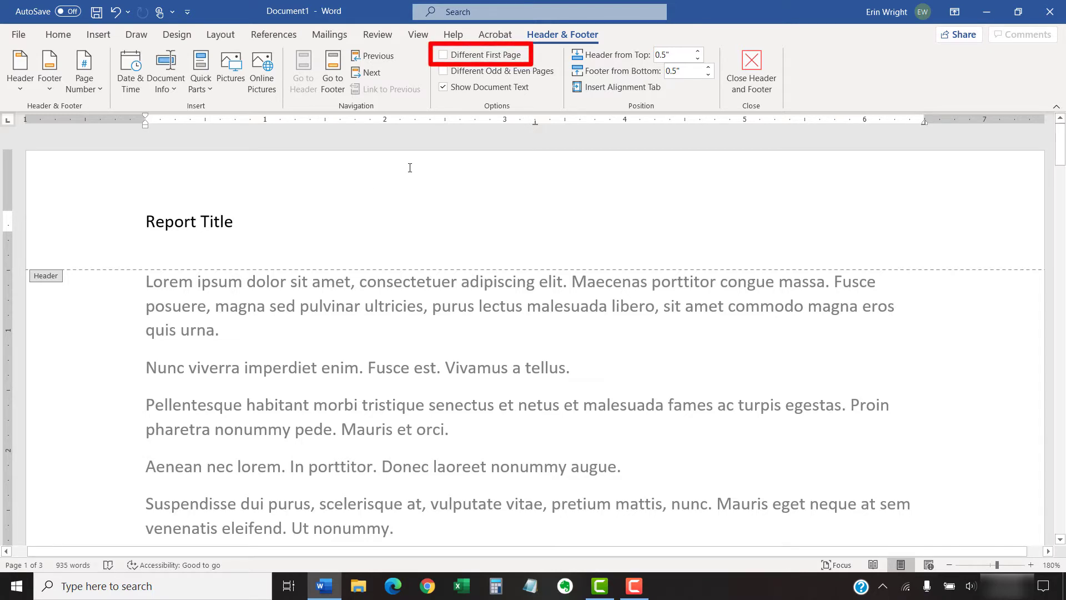
Step: Turn on Different First Page, type 'First Page Example', then delete that text to leave it empty
left_click(443, 54)
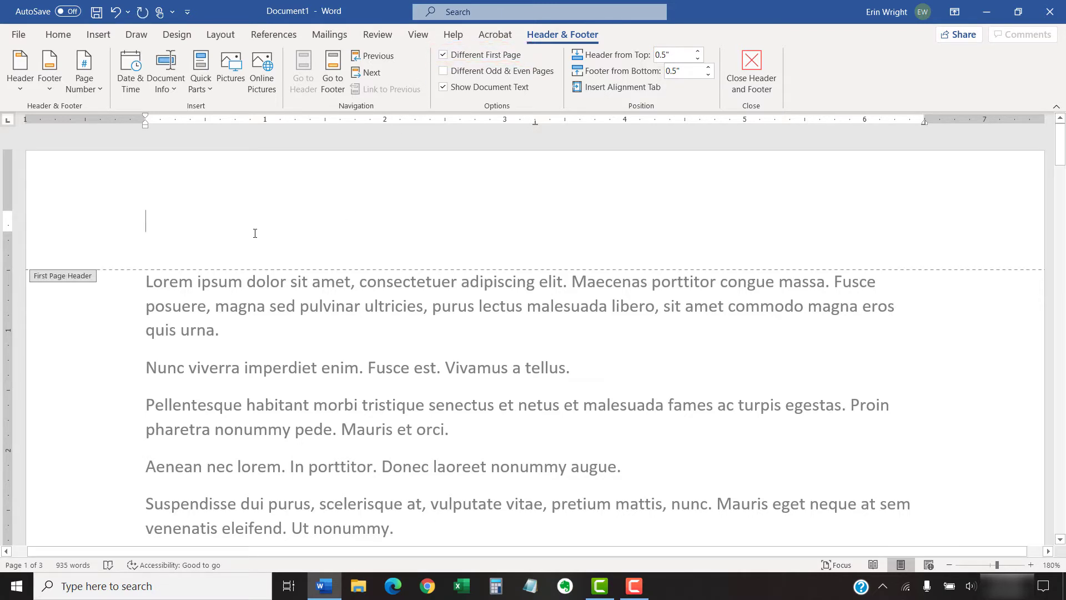
type("Fir")
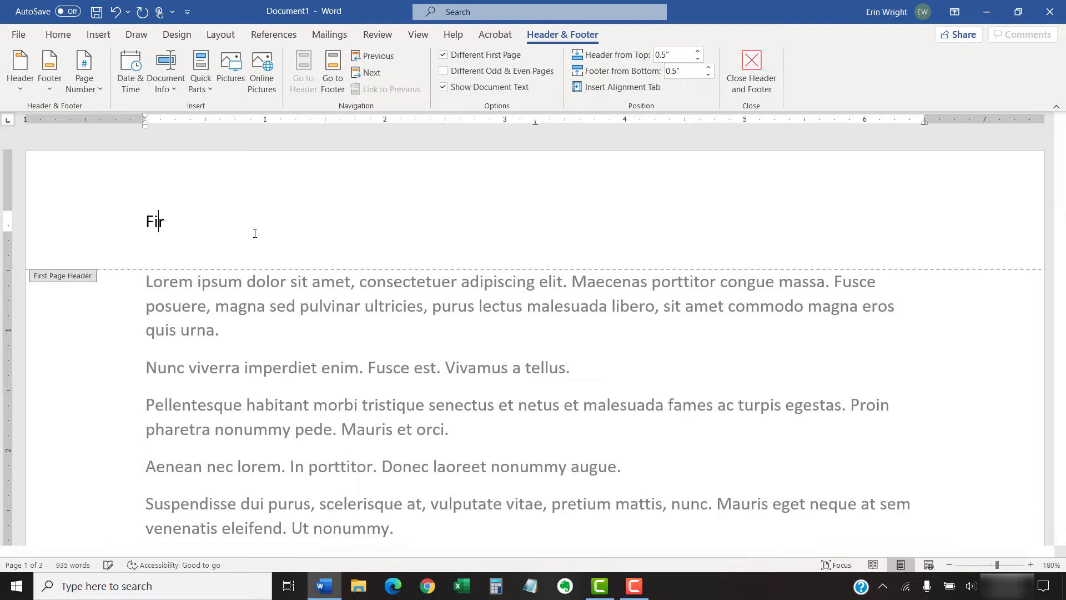
type("st Page Exa")
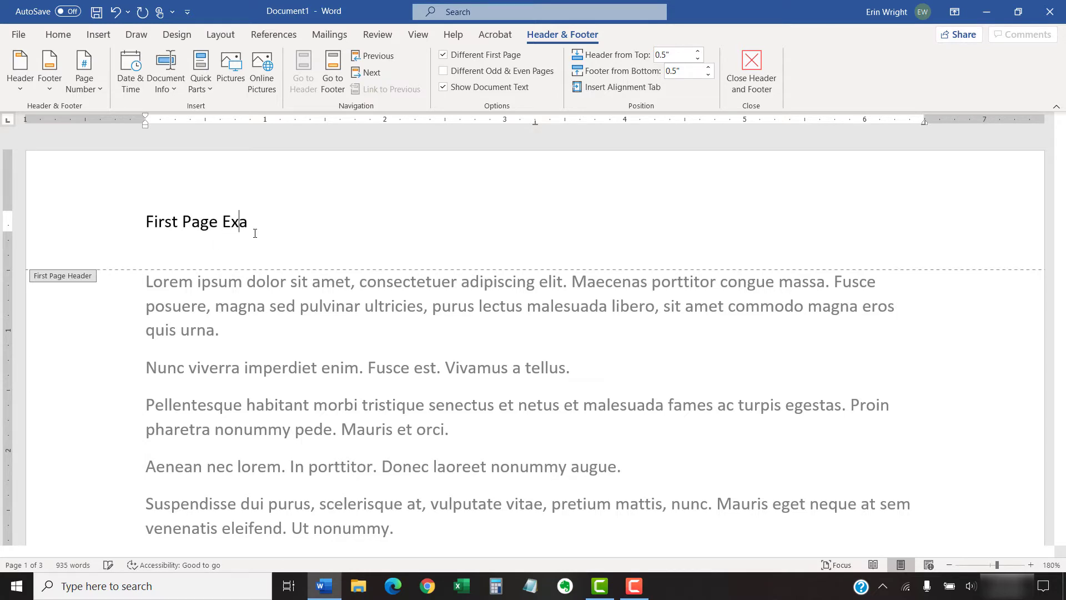
type("mple")
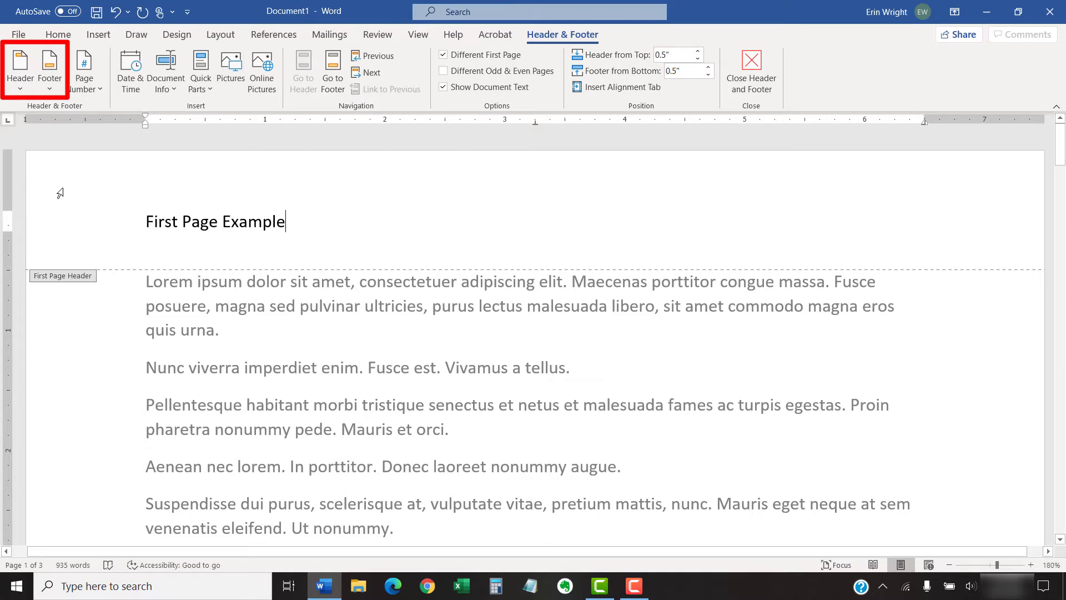
left_click(21, 86)
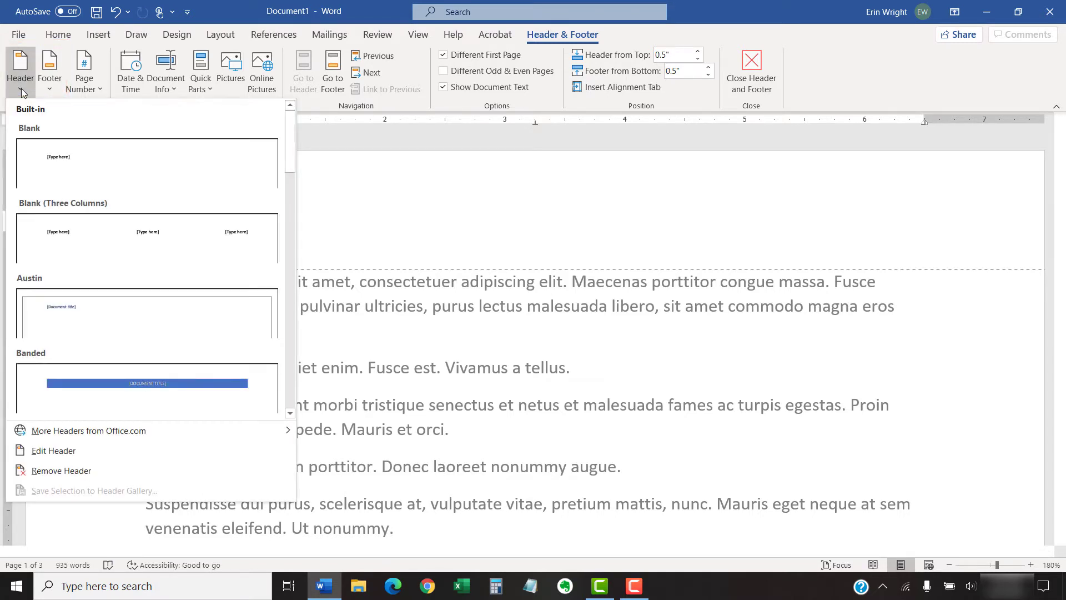
left_click(23, 92)
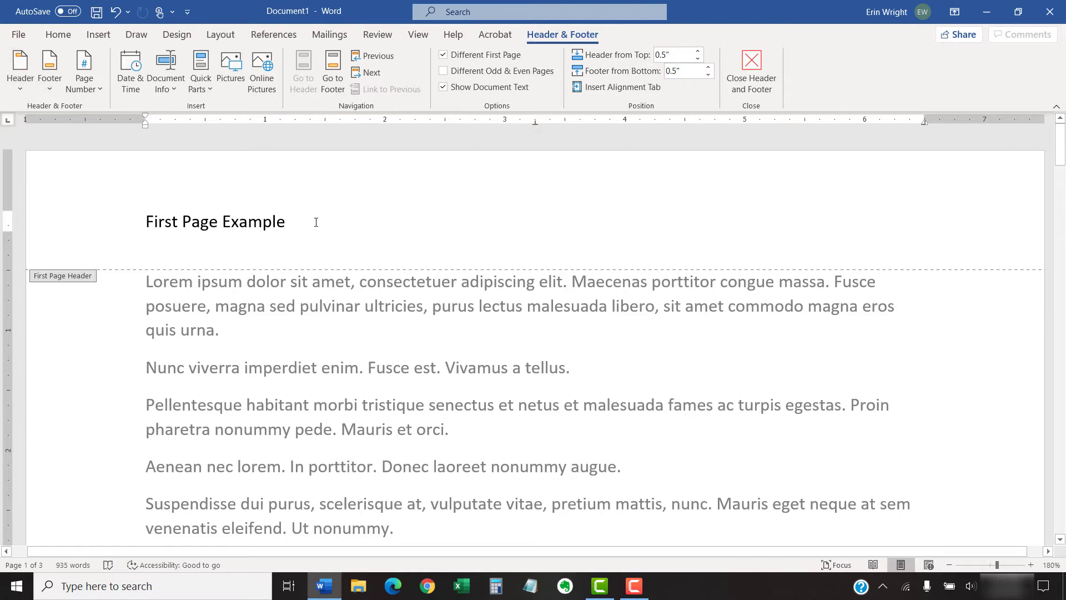
left_click_drag(295, 222, 145, 222)
key("Delete")
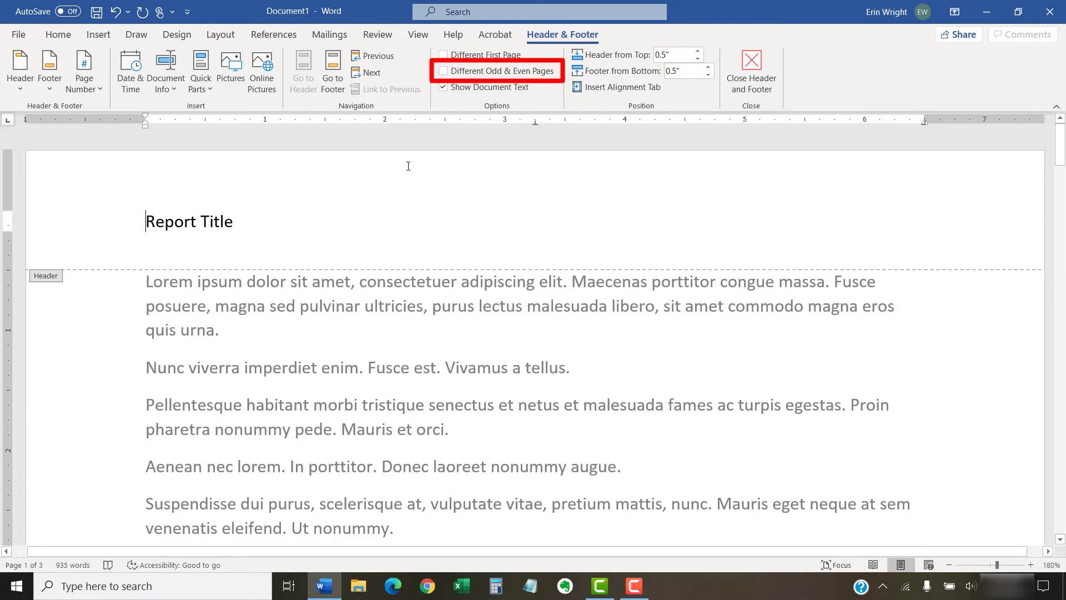
Step: Turn on Different Odd & Even Pages and paste 'Odd Page Header' over the 'Report Title' text
left_click(443, 70)
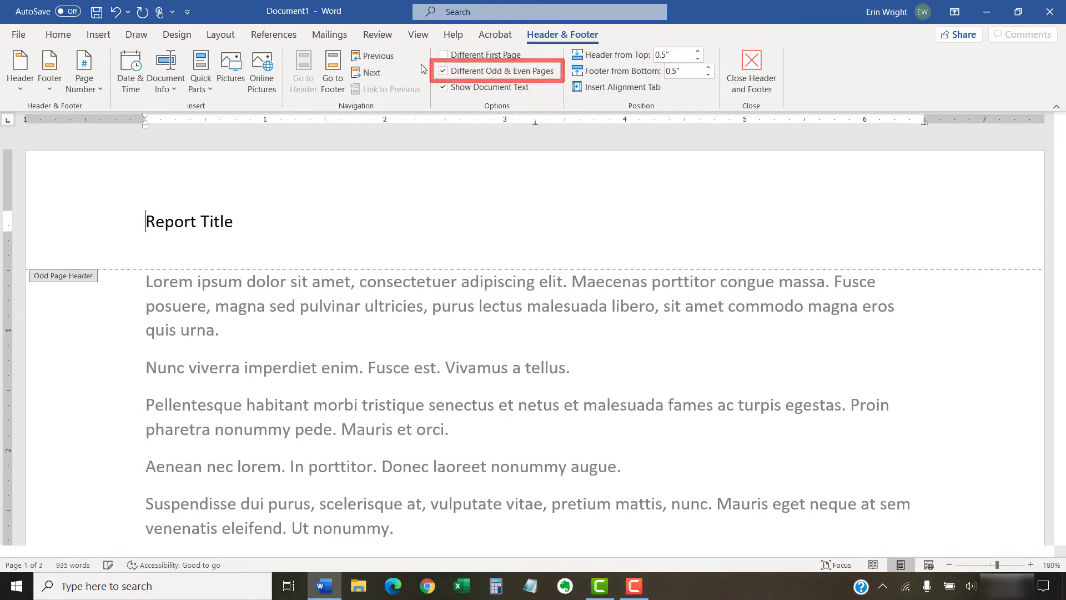
left_click_drag(250, 226, 140, 225)
type("Odd Page Header")
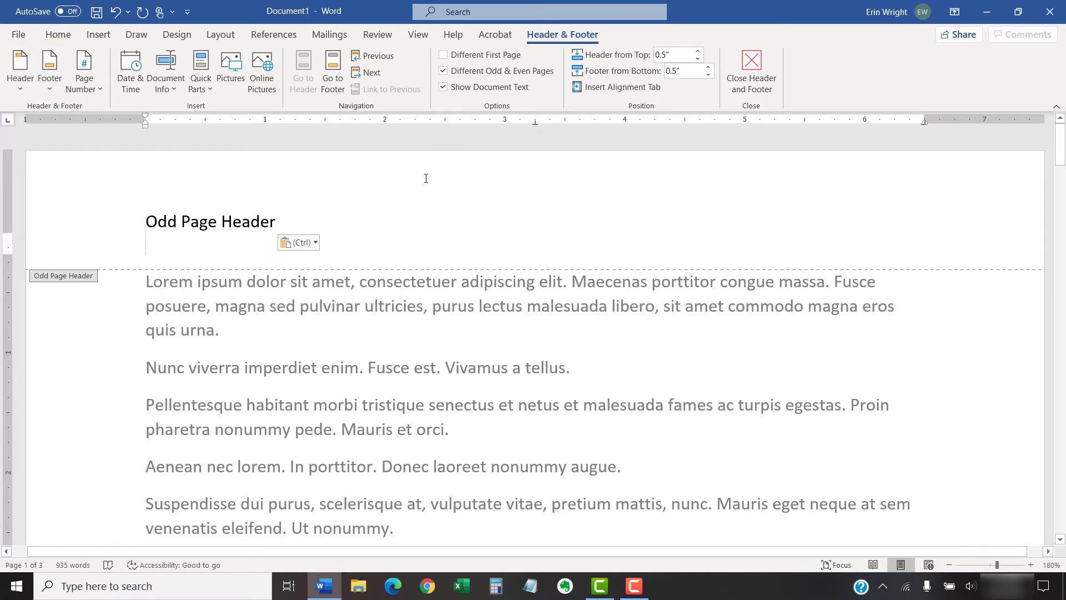
Step: Jump to the even-page header on page 2 and enter 'Even Page Example'
left_click(375, 73)
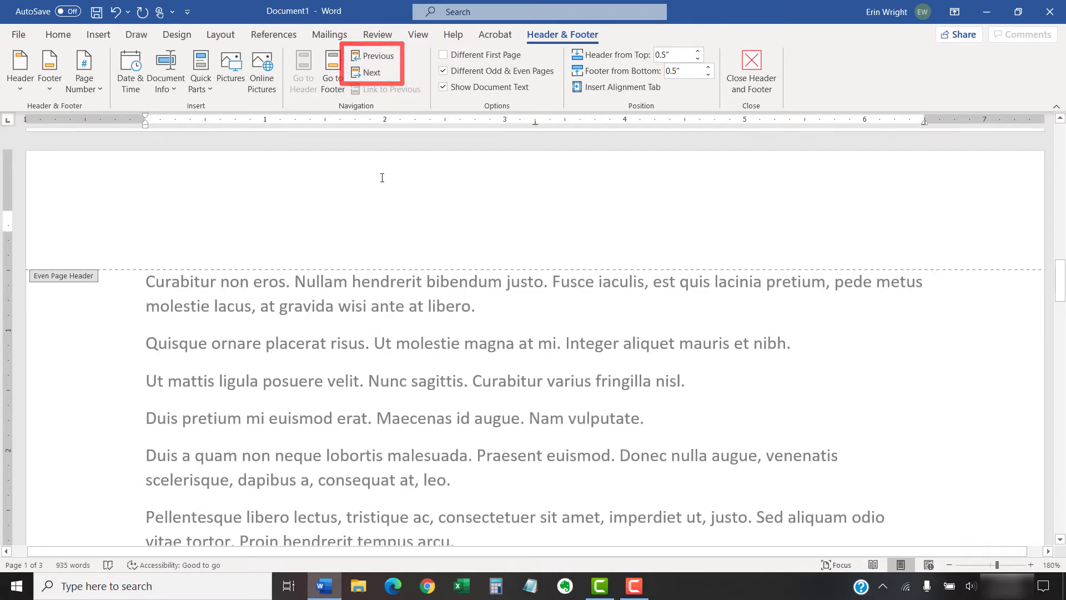
type("E")
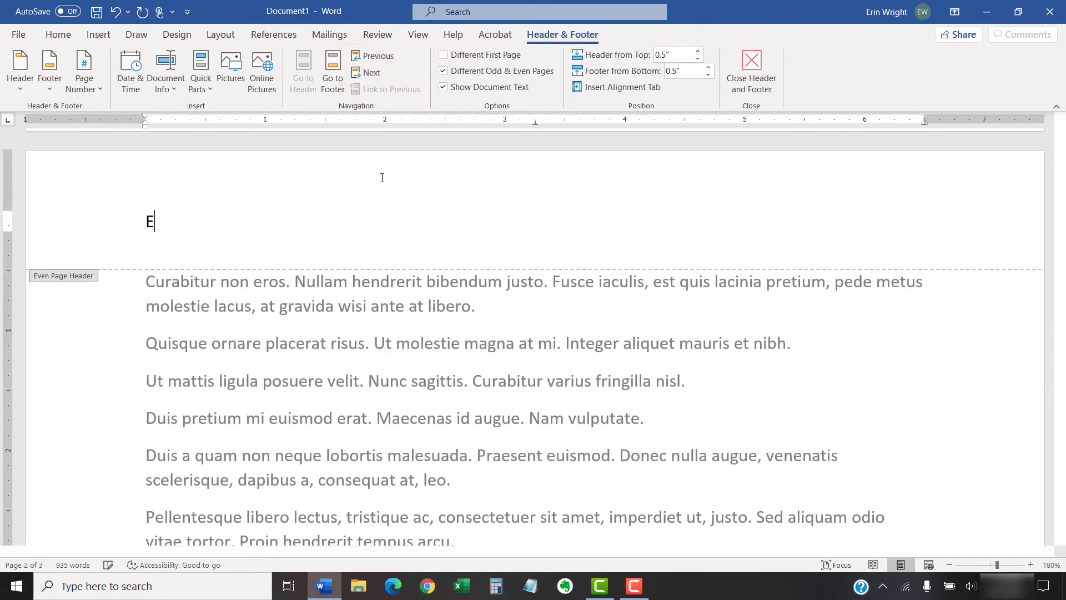
type("ven Page Example")
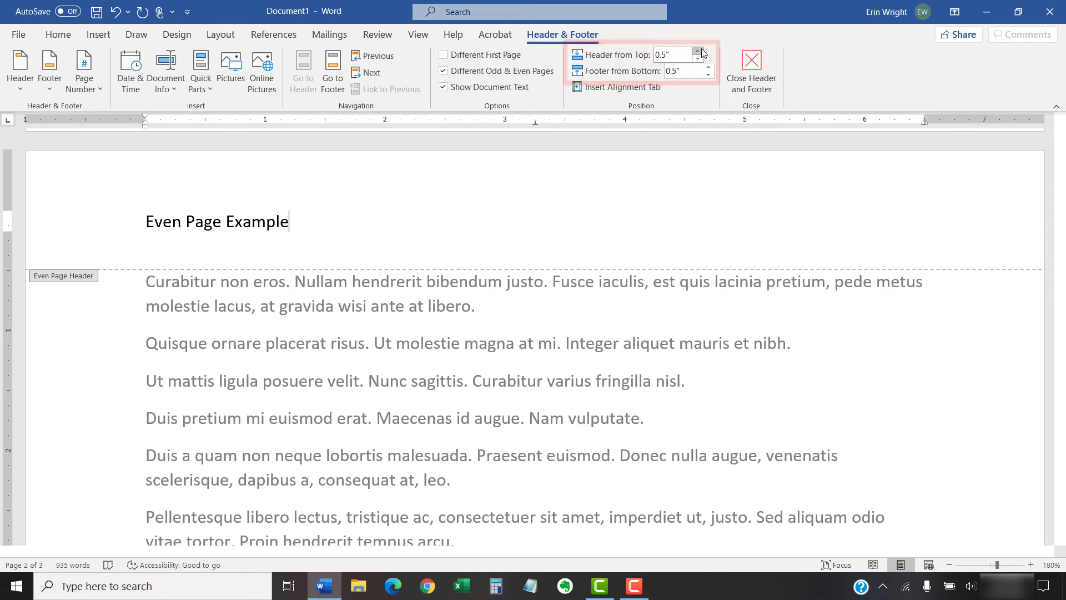
left_click(700, 52)
left_click(700, 52)
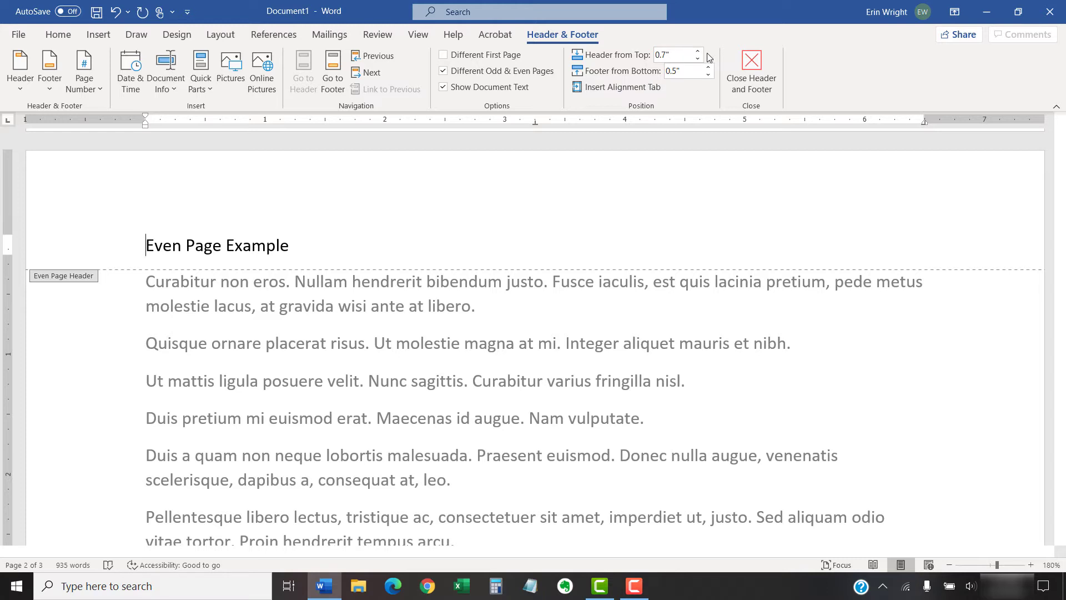
left_click(698, 58)
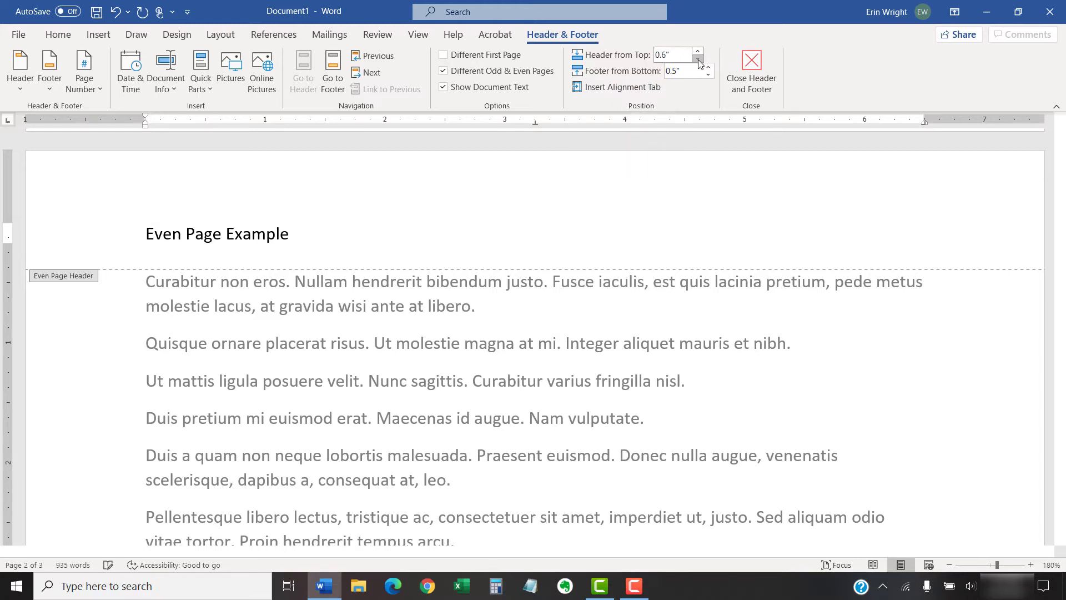
left_click(697, 59)
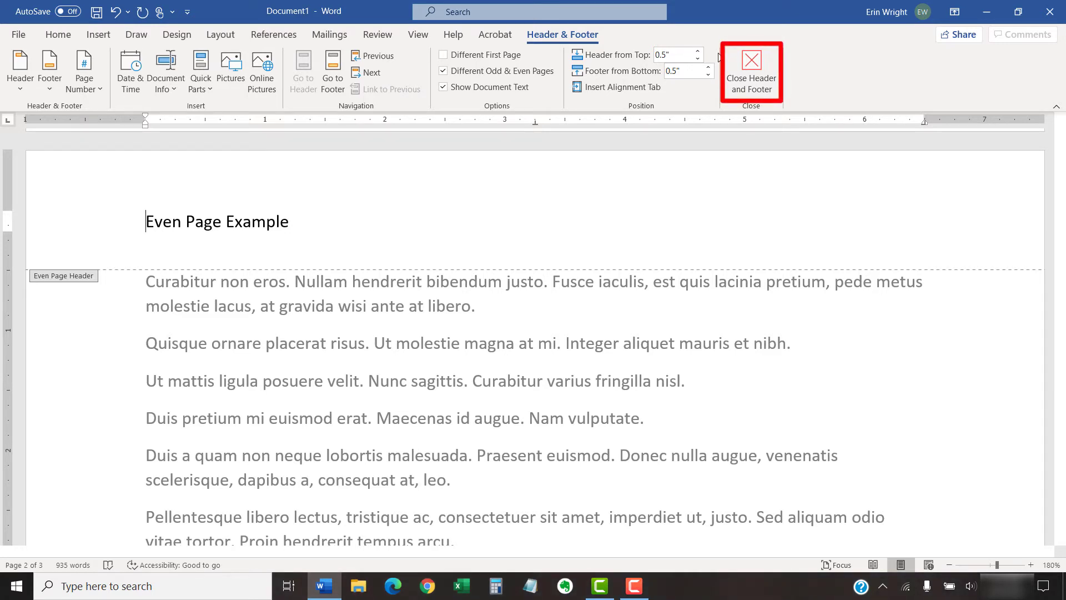
Step: Reopen the footer and tab 'Report Title in Footer Example' from the left margin to the right side
left_click(761, 59)
scroll(982, 249, "up", 2)
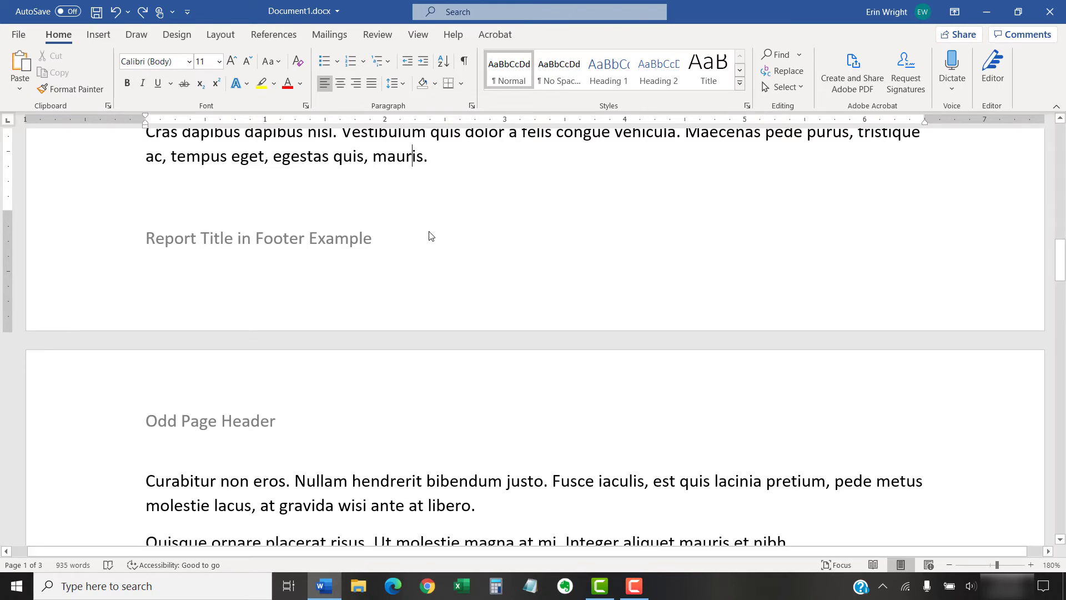
right_click(394, 240)
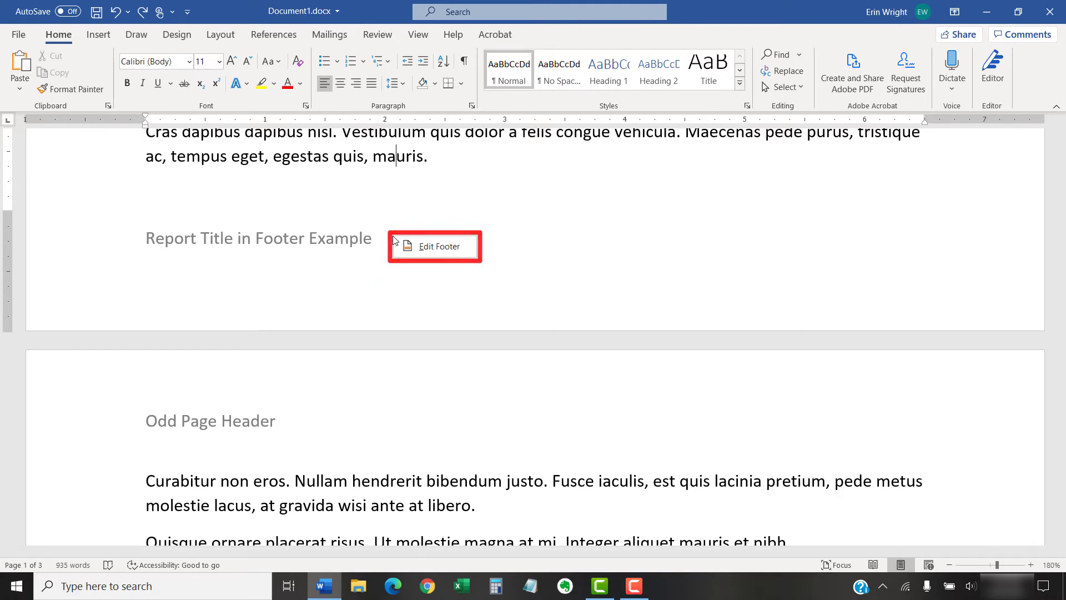
left_click(423, 248)
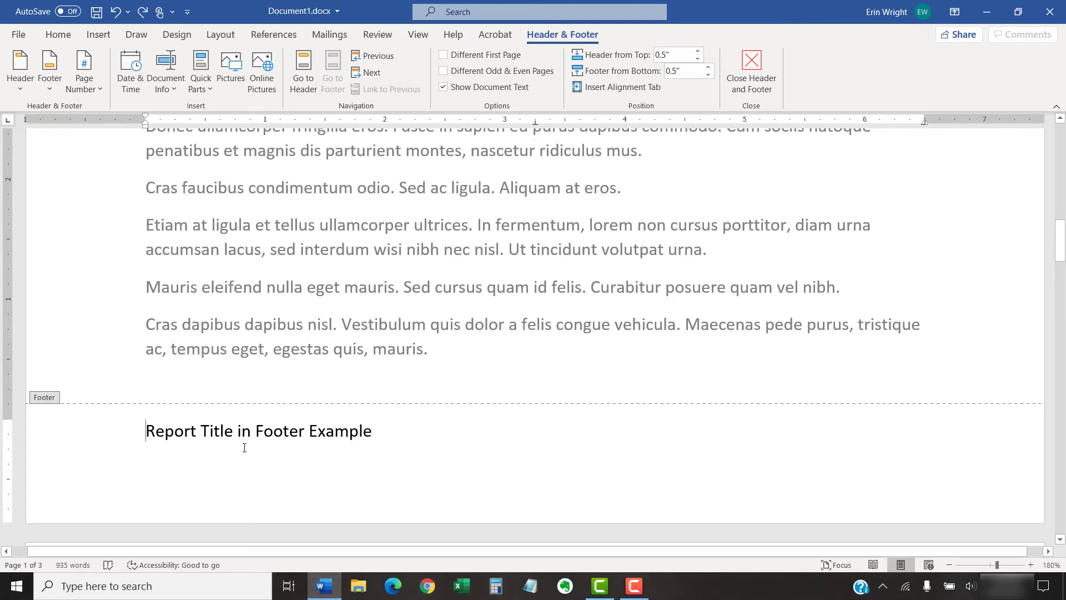
key("Tab")
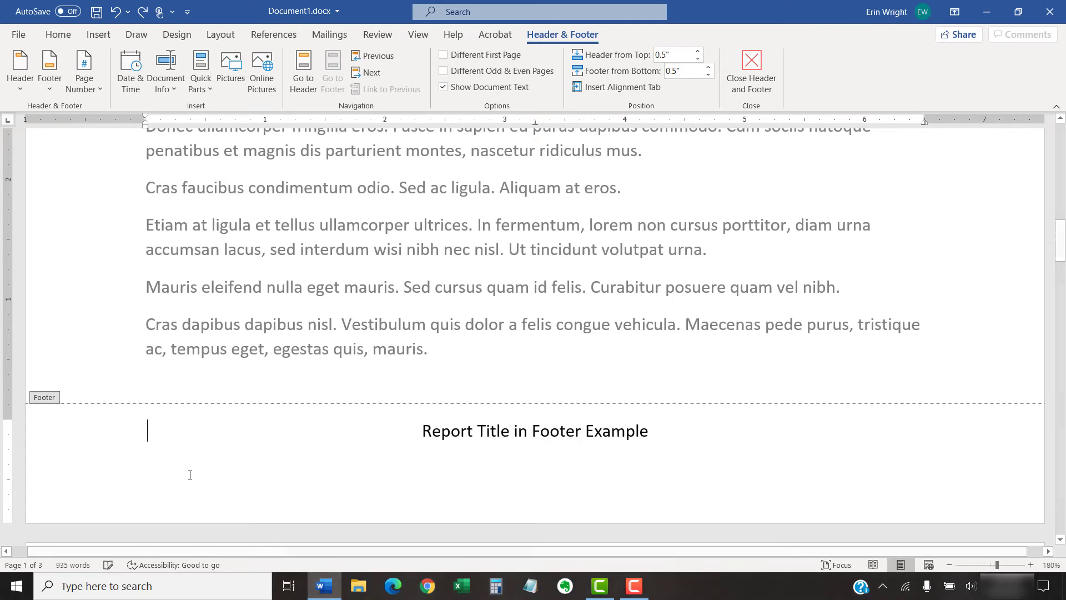
key("Tab")
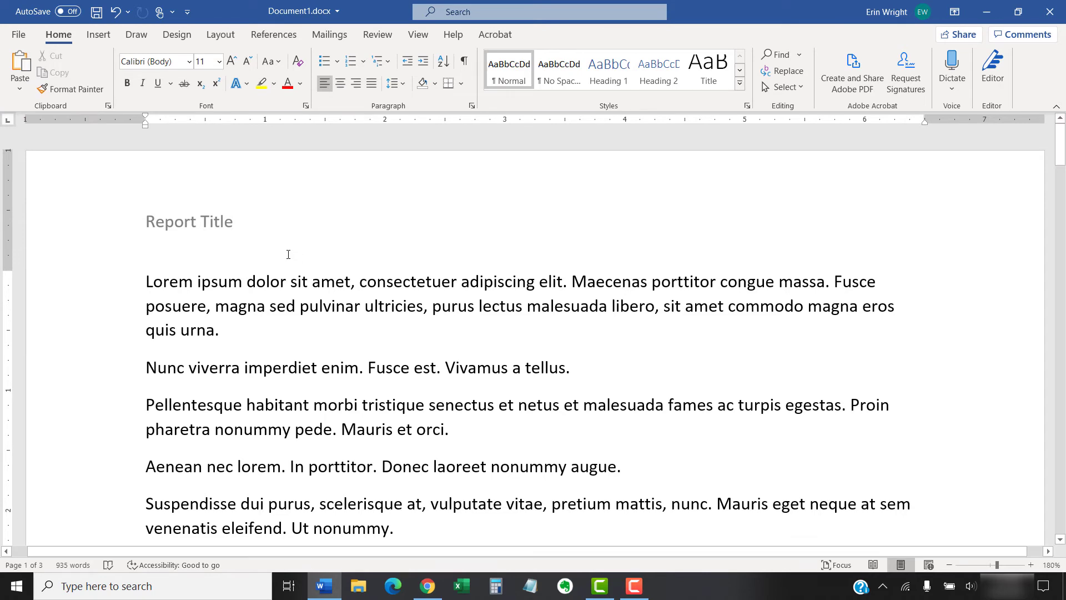
Step: Reopen the header and choose Remove Header to delete the 'Report Title' header
right_click(263, 224)
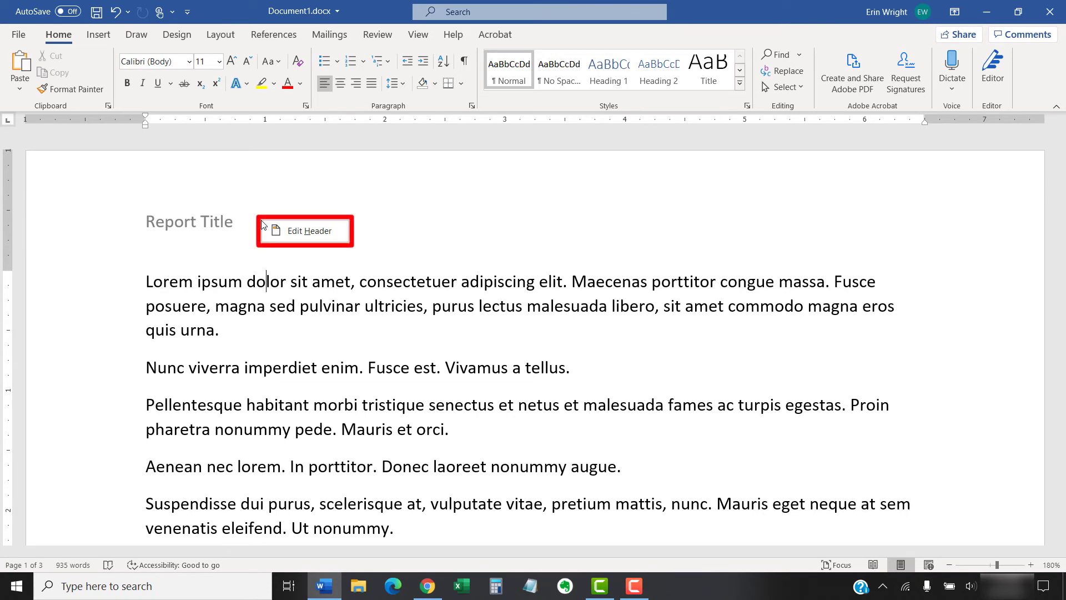
left_click(283, 231)
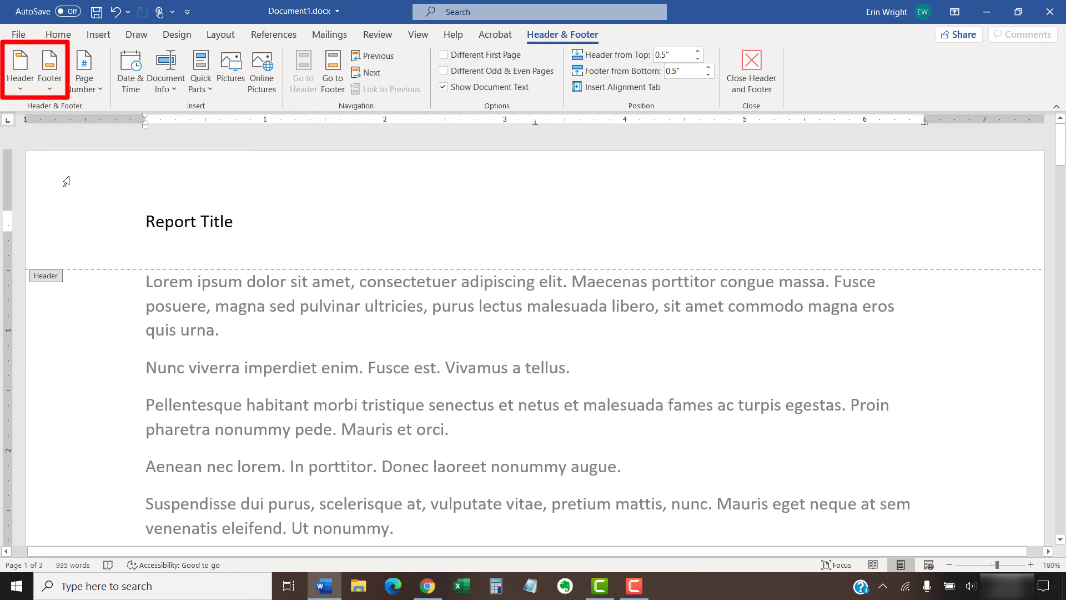
left_click(20, 83)
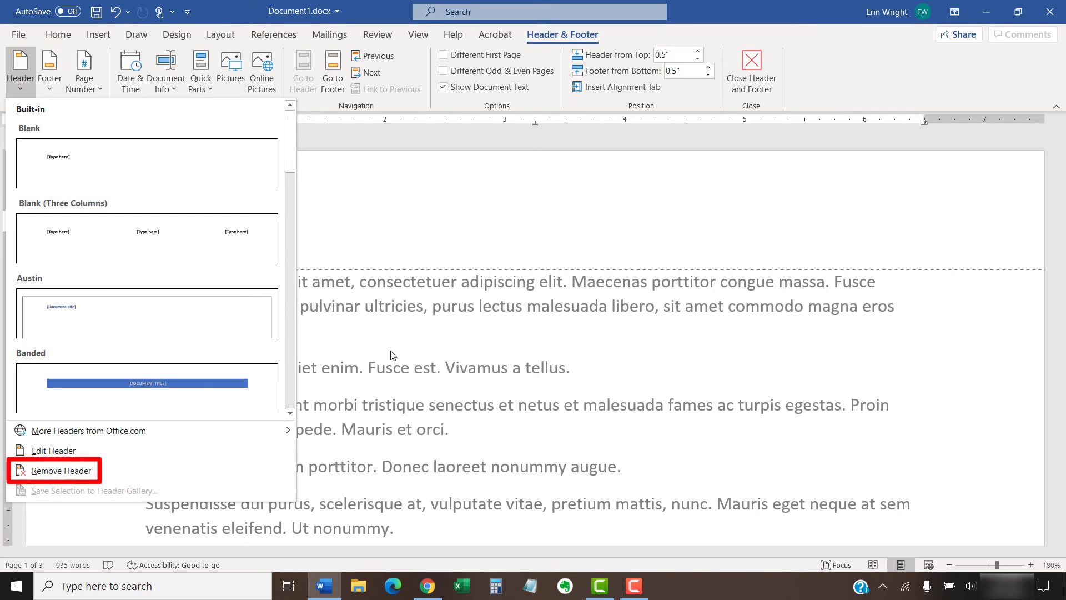
left_click(81, 471)
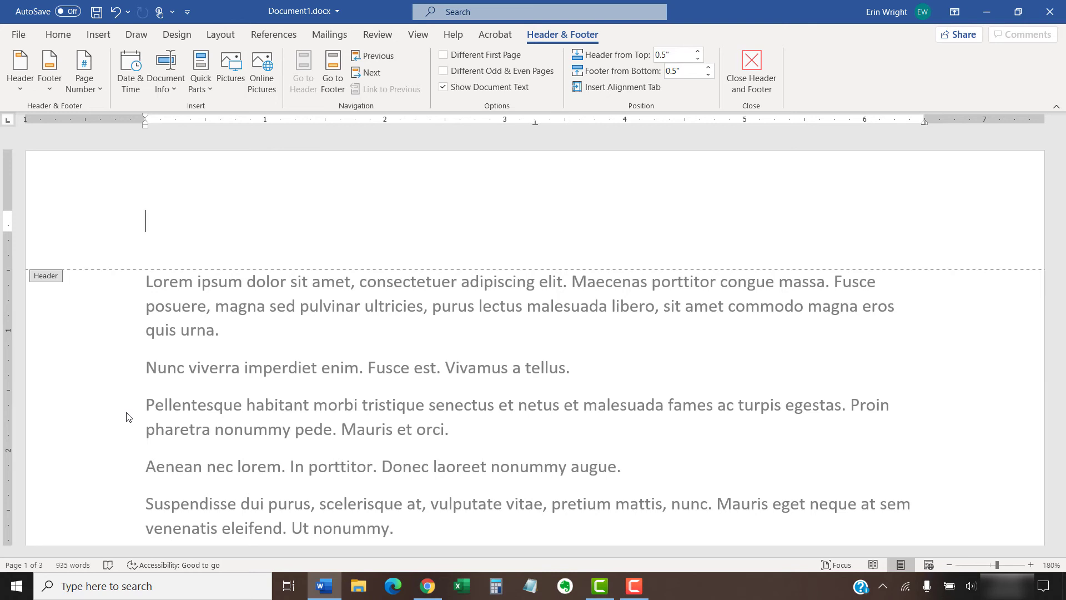
Step: Close header and footer editing to return to page 1's body text
left_click(744, 69)
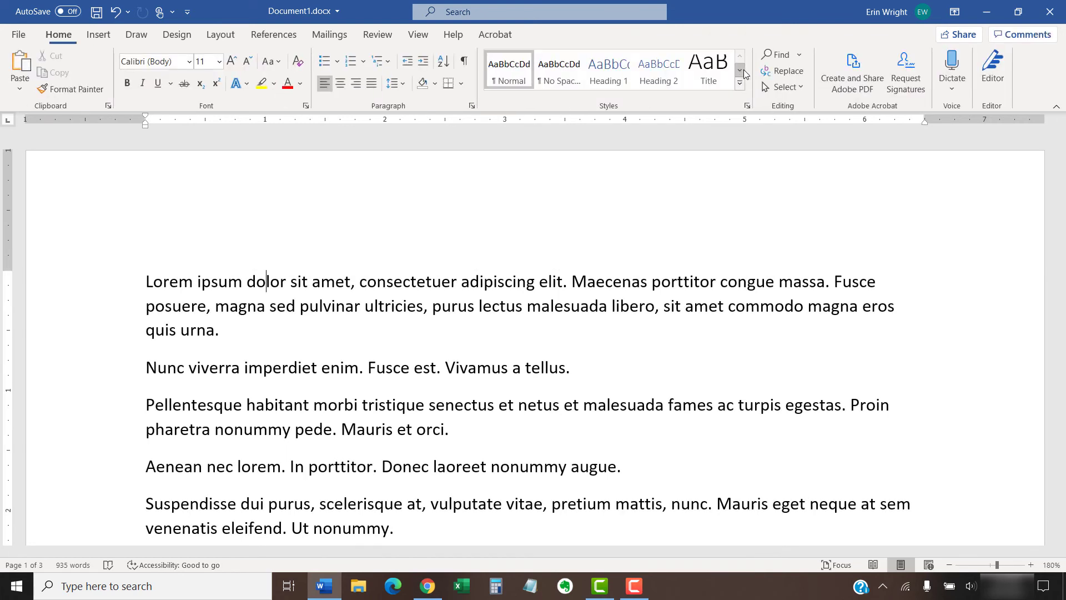